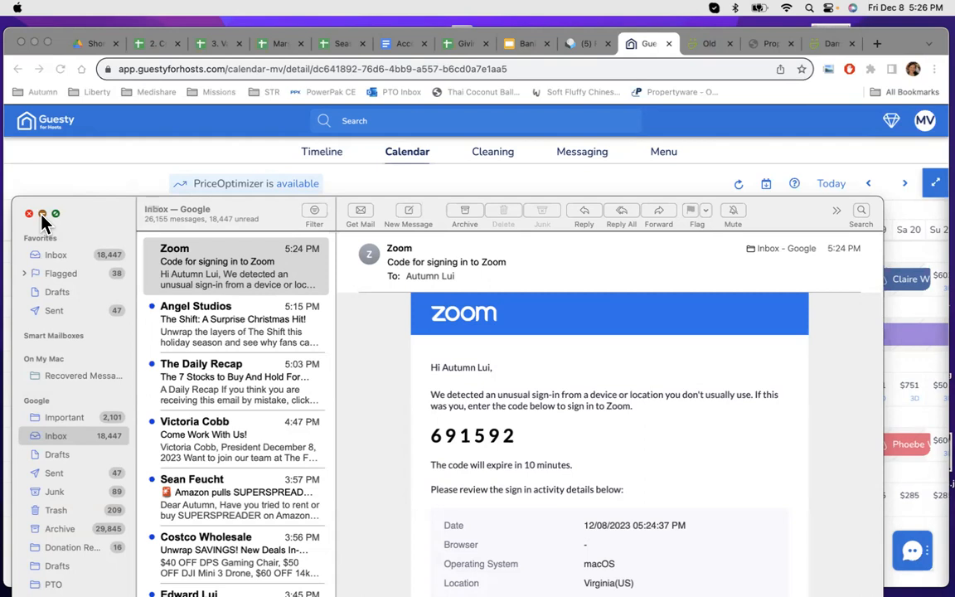
left_click(42, 214)
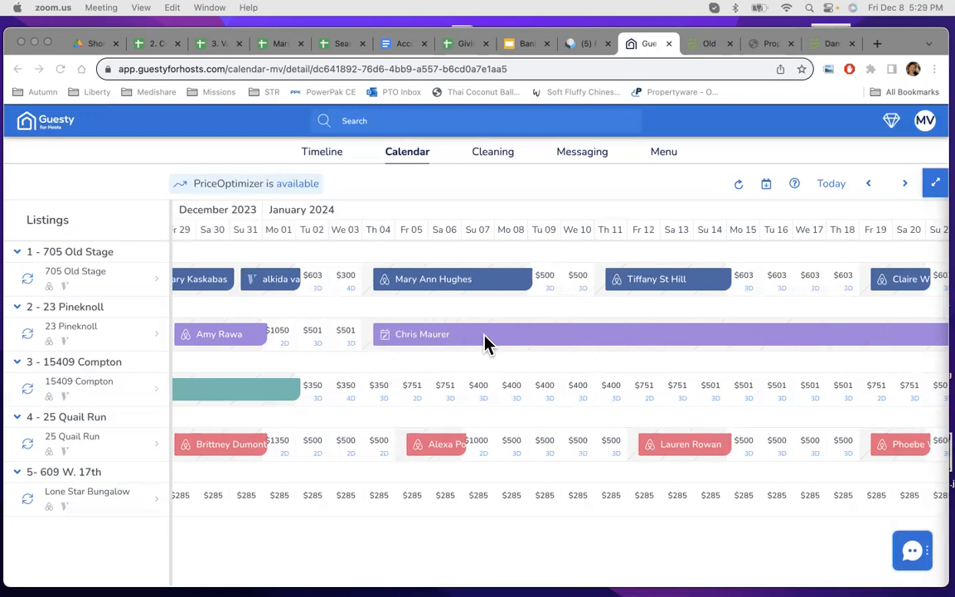
scroll(483, 343, "right", 3)
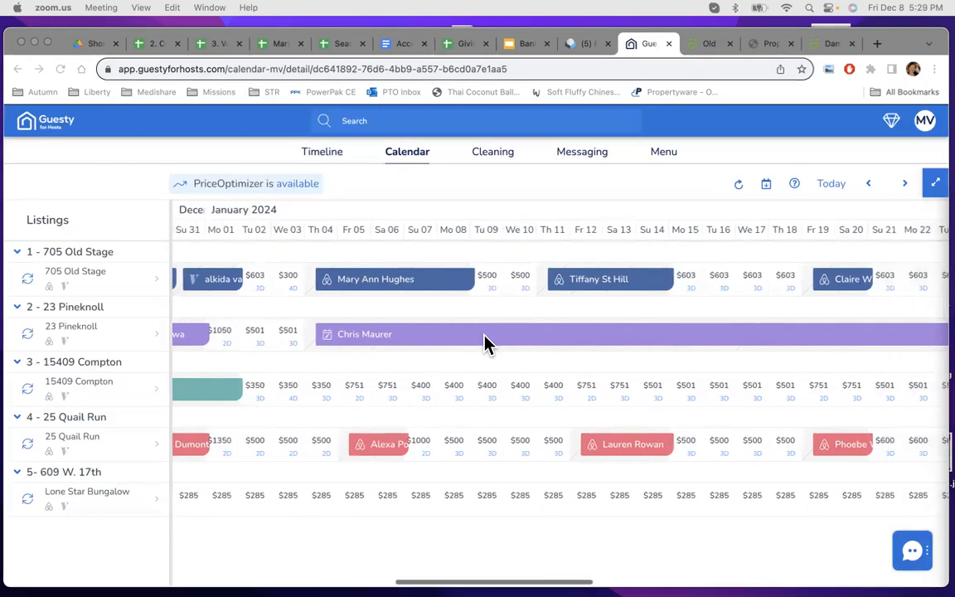
left_click(414, 341)
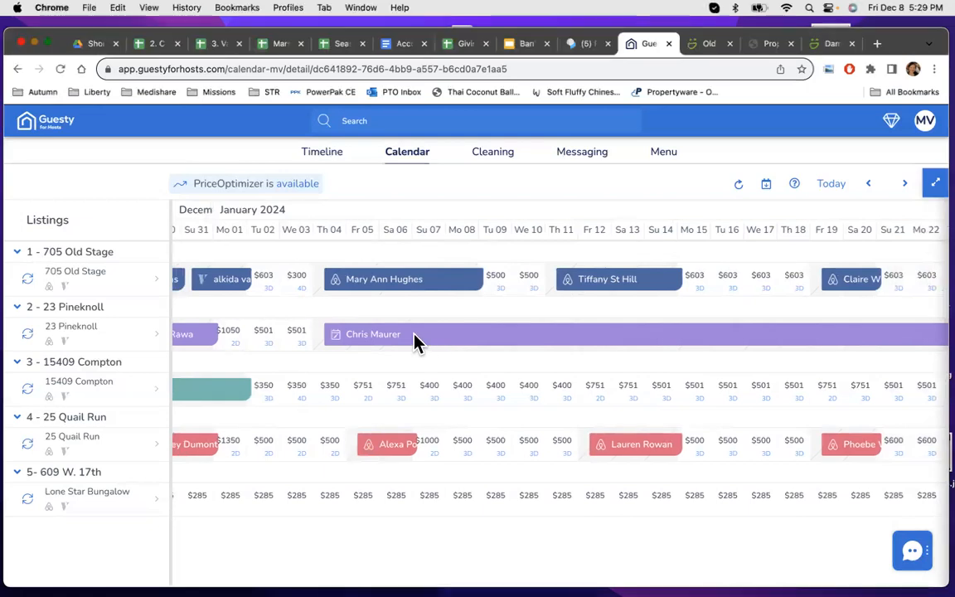
left_click(413, 343)
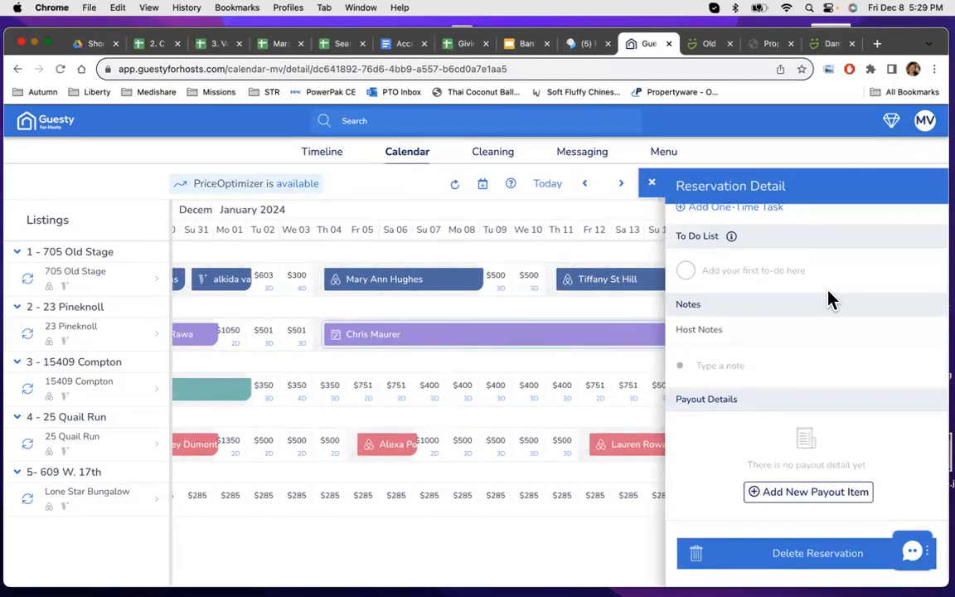
Add an Accommodation item of 20448.59 to the reservation's payout details.
scroll(805, 262, "down", 10)
scroll(805, 262, "up", 10)
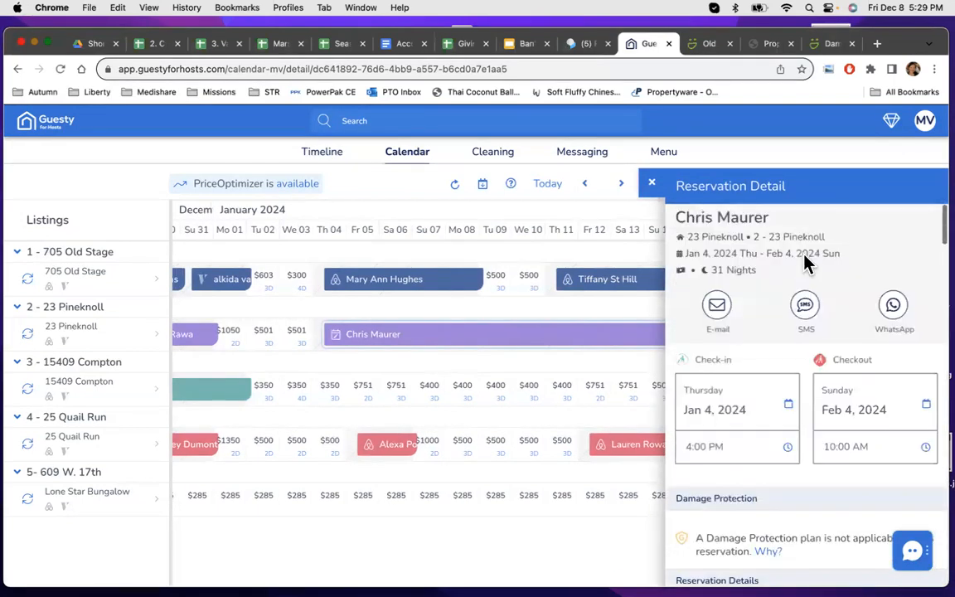
scroll(837, 320, "down", 20)
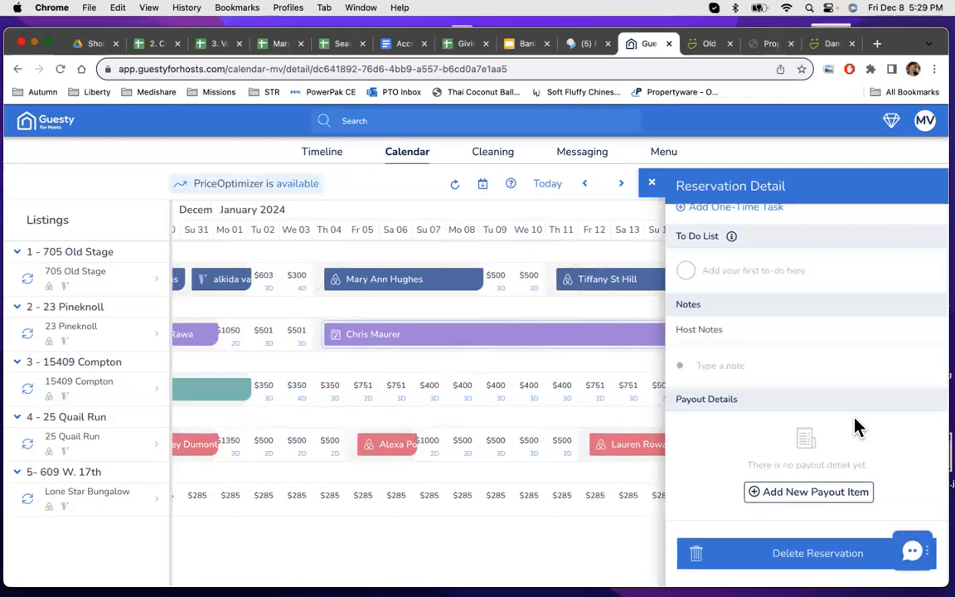
left_click(785, 497)
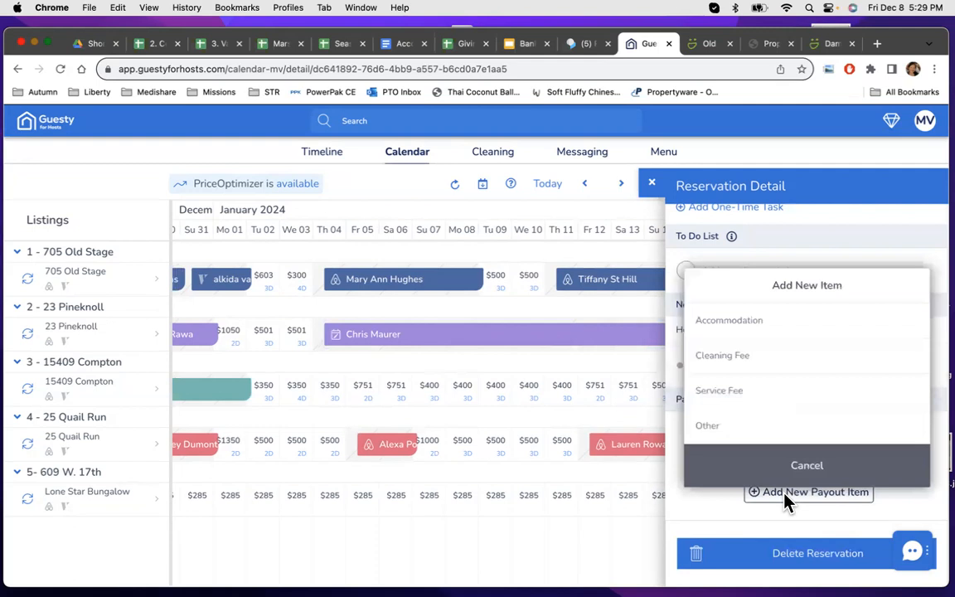
left_click(810, 325)
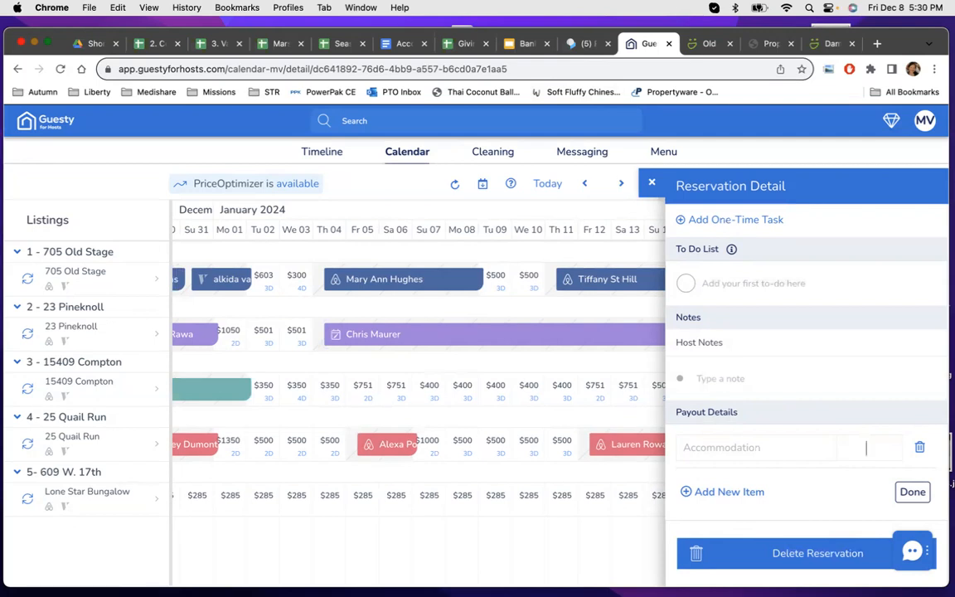
type("20448.59")
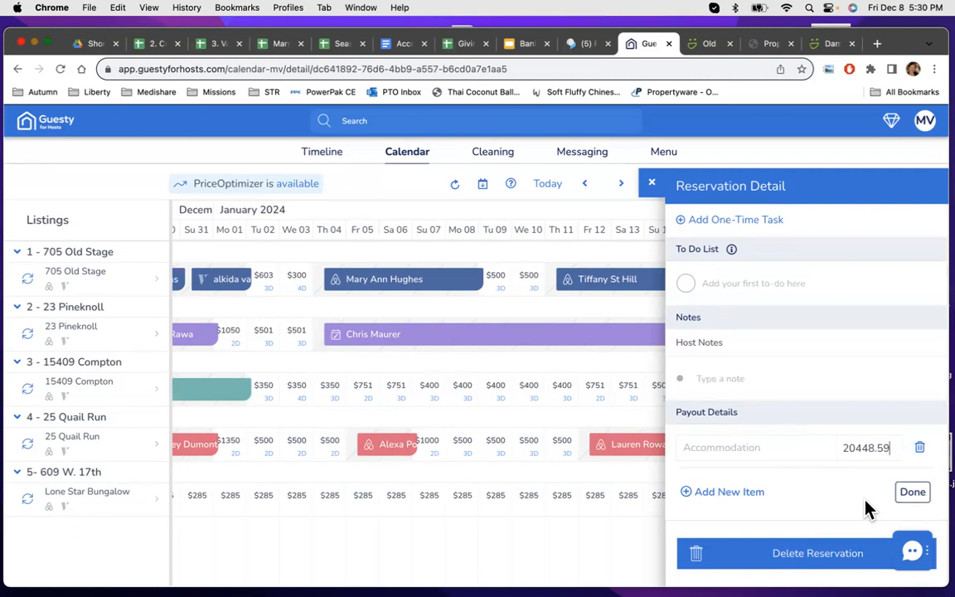
Add an Other payout item, rename it Discount, and set its amount to -5054.21.
left_click(726, 495)
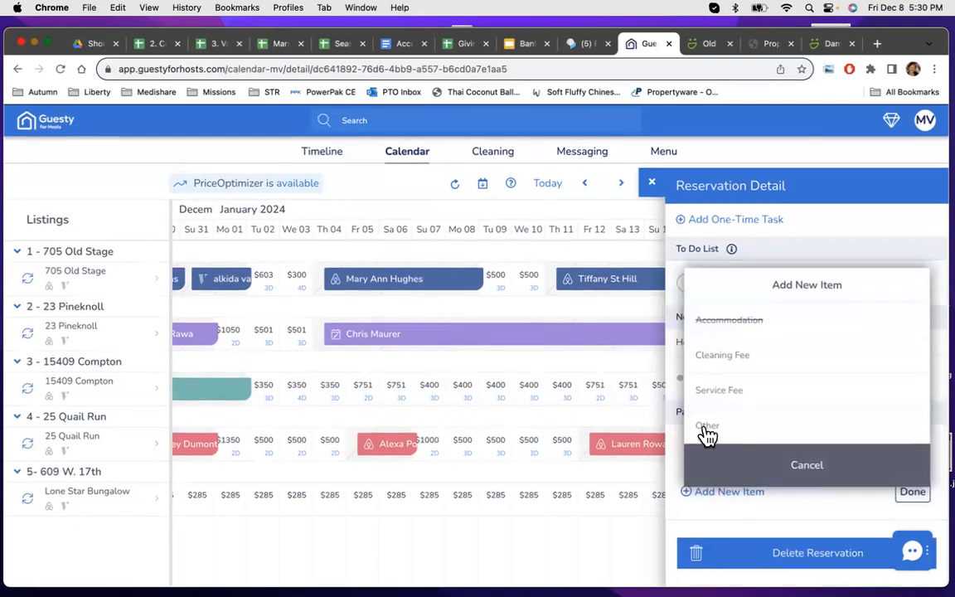
left_click(708, 431)
double_click(716, 476)
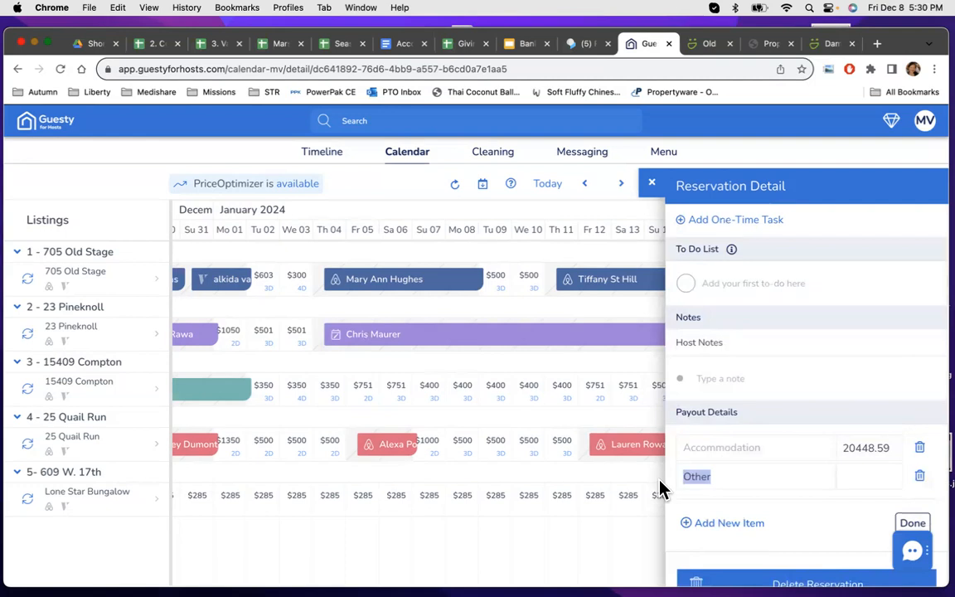
type("Discount")
left_click(857, 479)
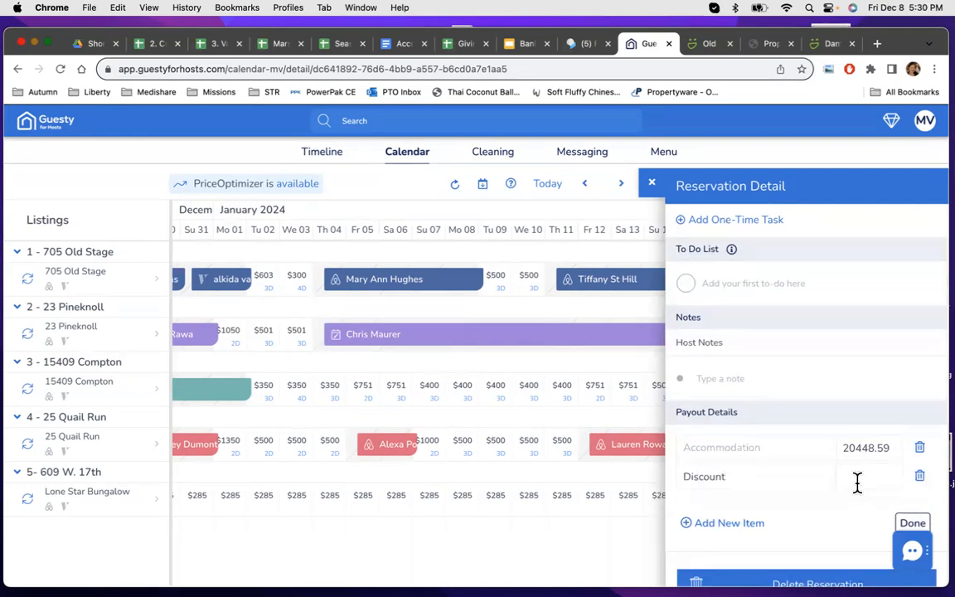
type("59")
key("BackSpace")
type("054")
type(".21")
type("-")
Add a Cleaning Fee payout item of 375 and save the payout details.
left_click(749, 529)
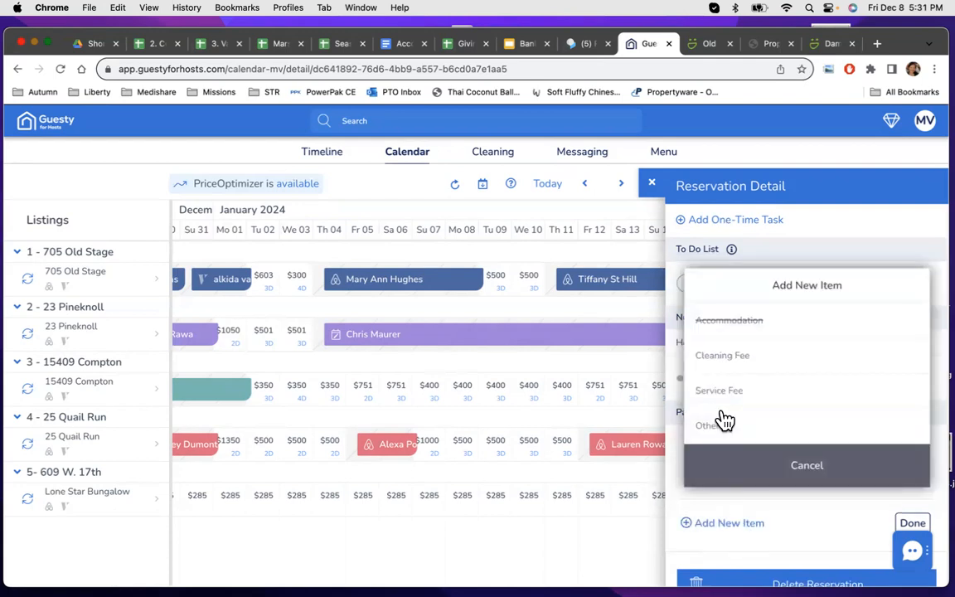
left_click(743, 366)
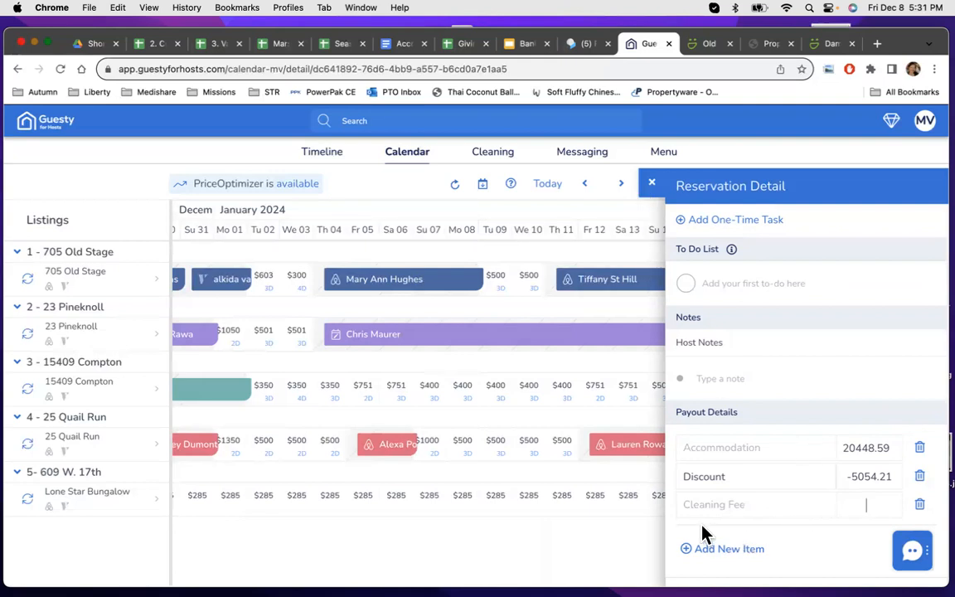
type("375")
scroll(895, 362, "down", 2)
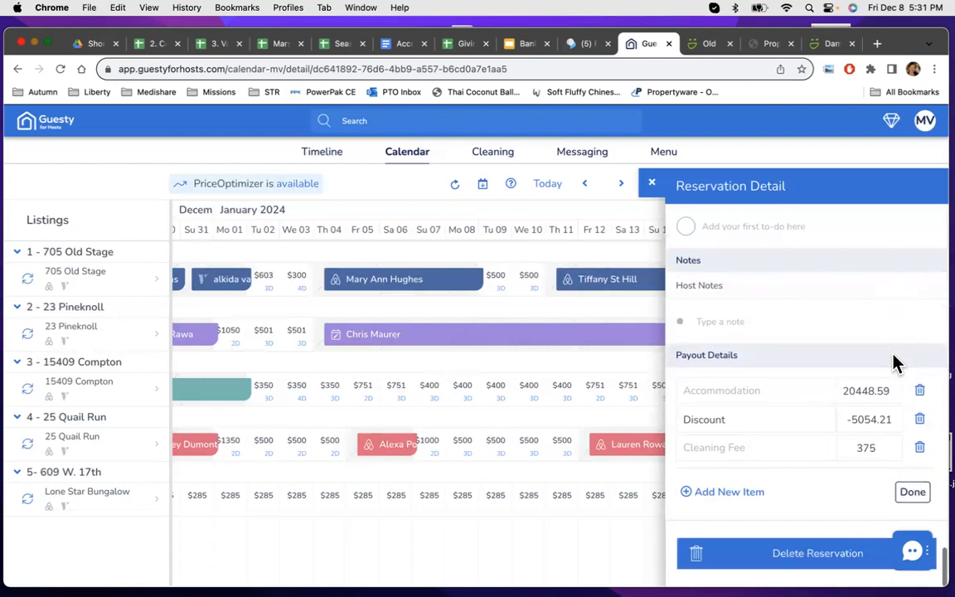
left_click(919, 496)
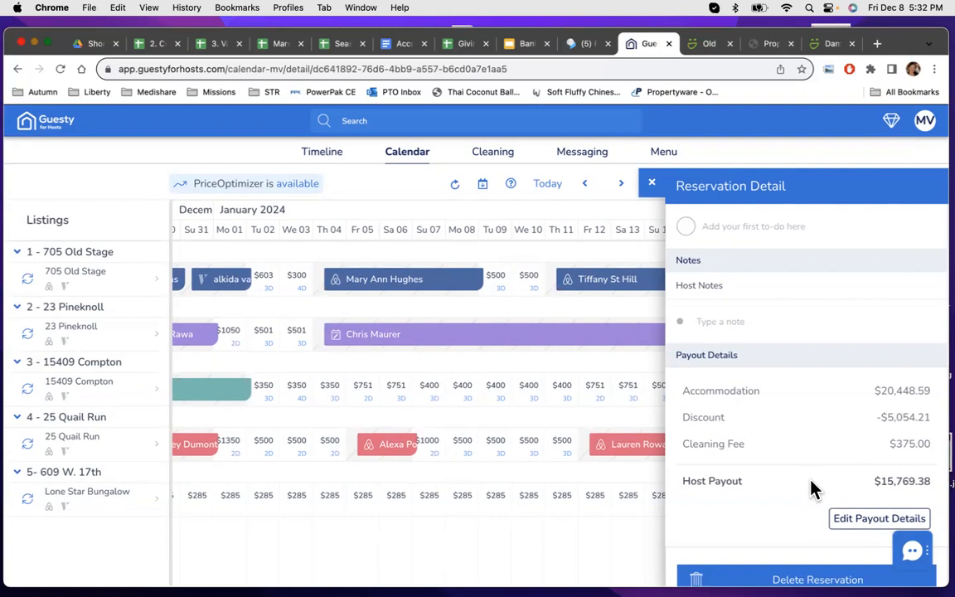
Reopen the payout details for editing and add an Other item renamed "payment 1" with an amount of -1000.
left_click(859, 524)
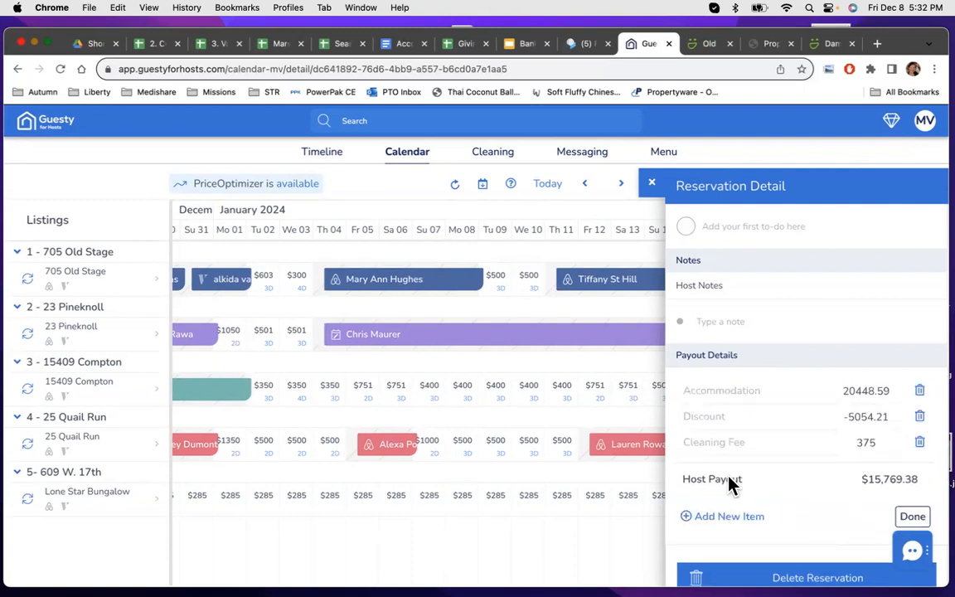
left_click(742, 522)
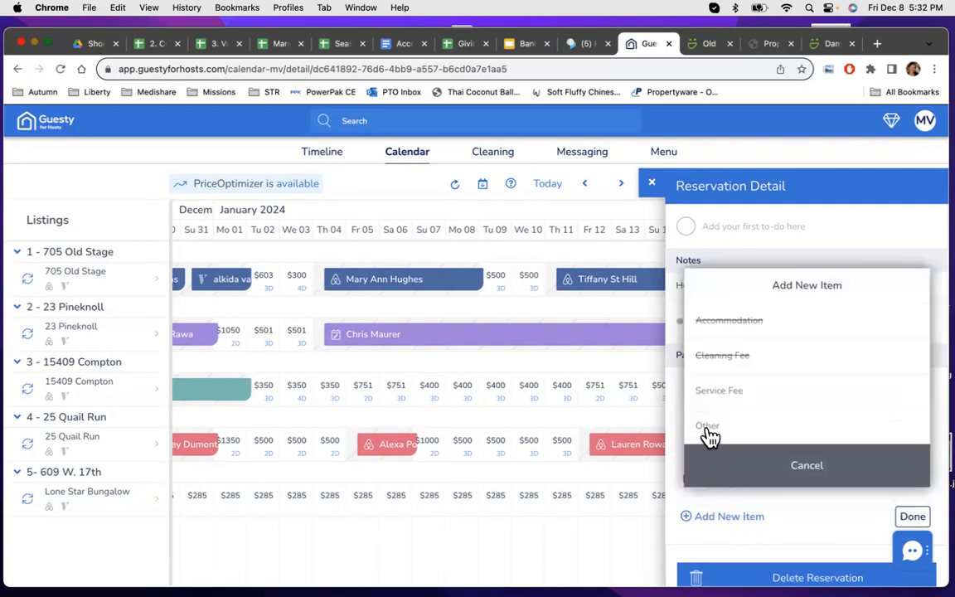
left_click(711, 437)
left_click_drag(725, 477, 643, 483)
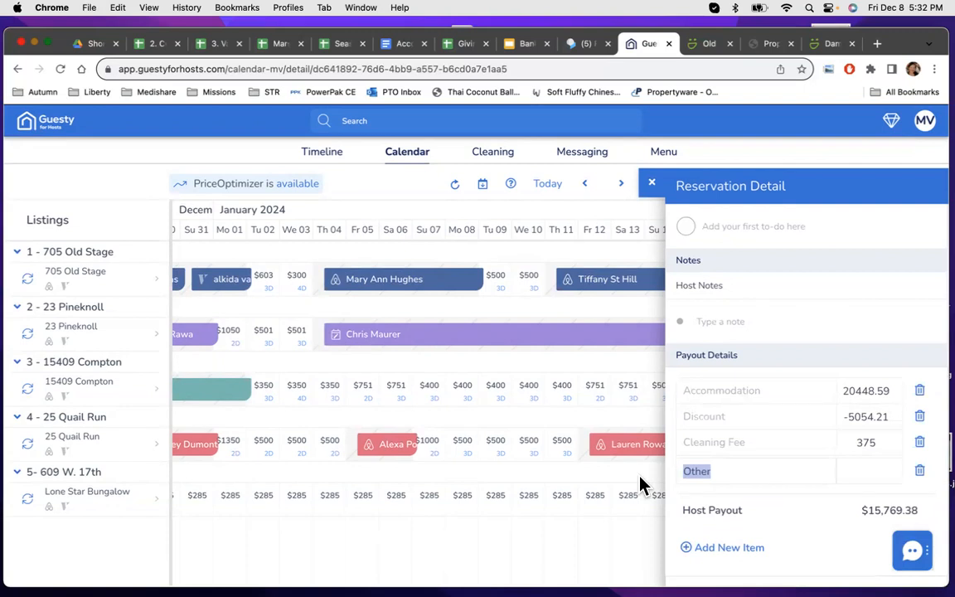
type("payment 1")
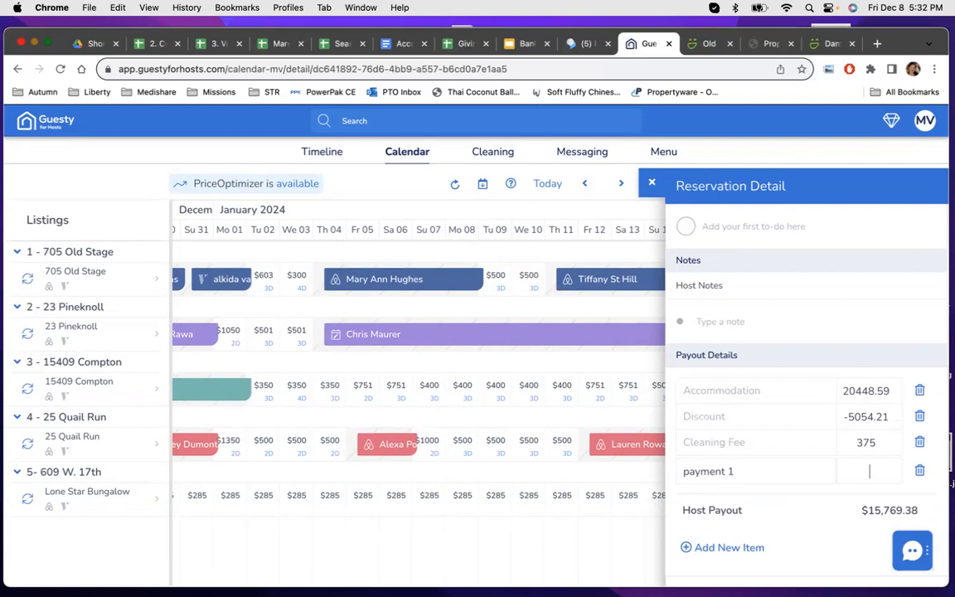
key("Tab")
type("1000")
left_click(851, 471)
type("-")
left_click(707, 549)
left_click(719, 429)
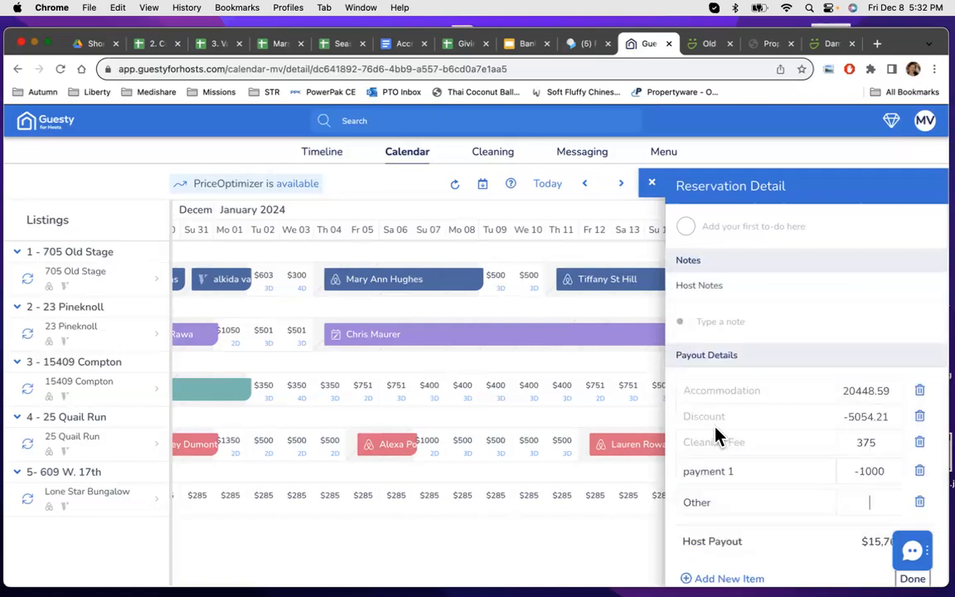
left_click_drag(716, 503, 678, 501)
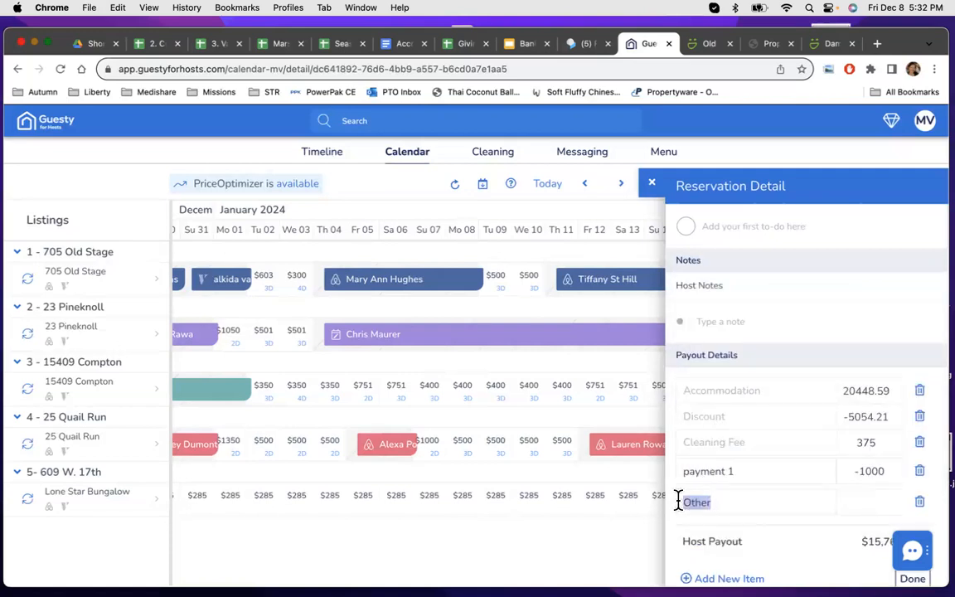
Append the date 10/1/23 to the "payment 1" item's label and save the payout details.
left_click(757, 471)
type("10/1/23")
scroll(852, 543, "down", 1)
scroll(853, 552, "down", 3)
left_click(910, 489)
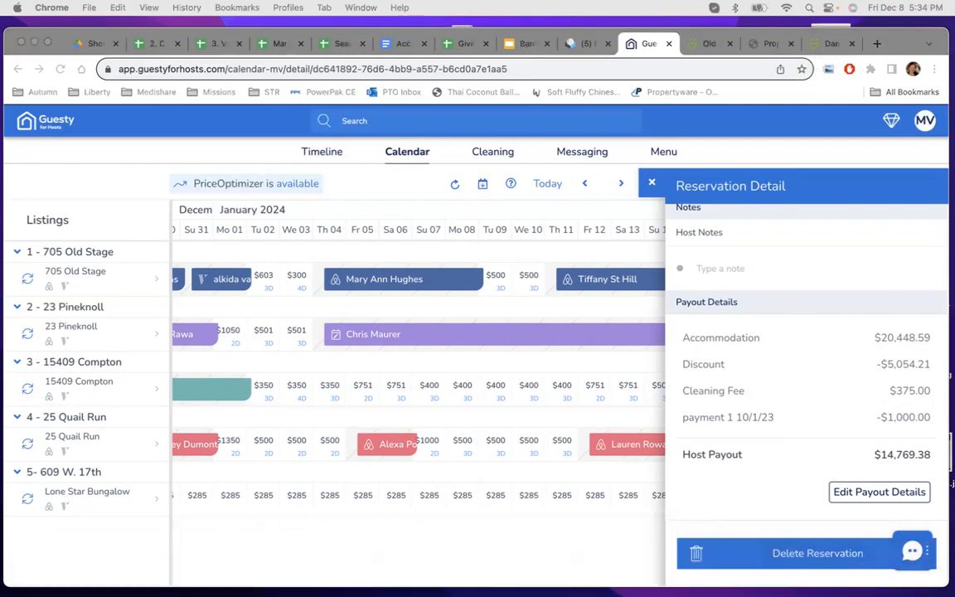
left_click(465, 6)
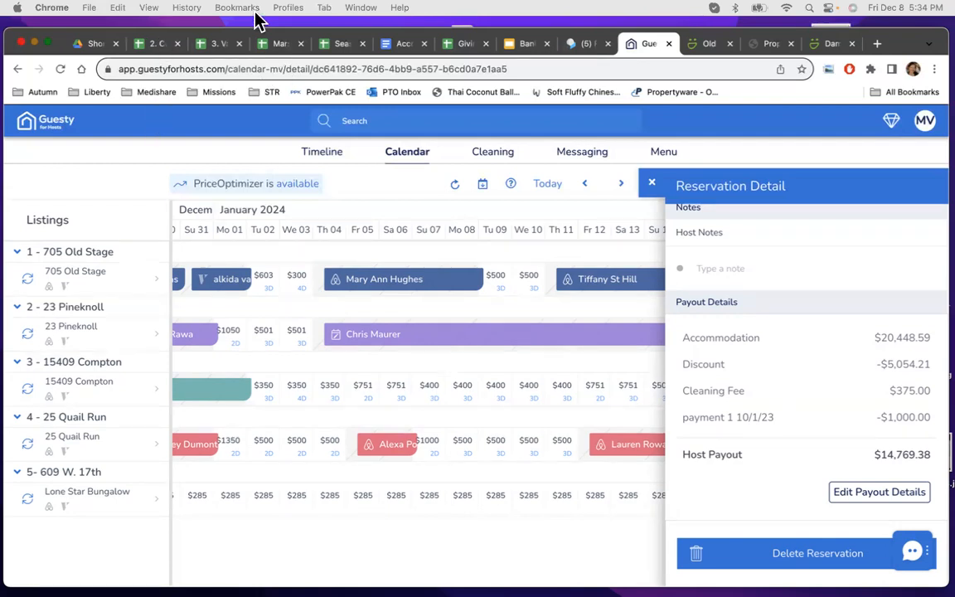
mouse_move(427, 570)
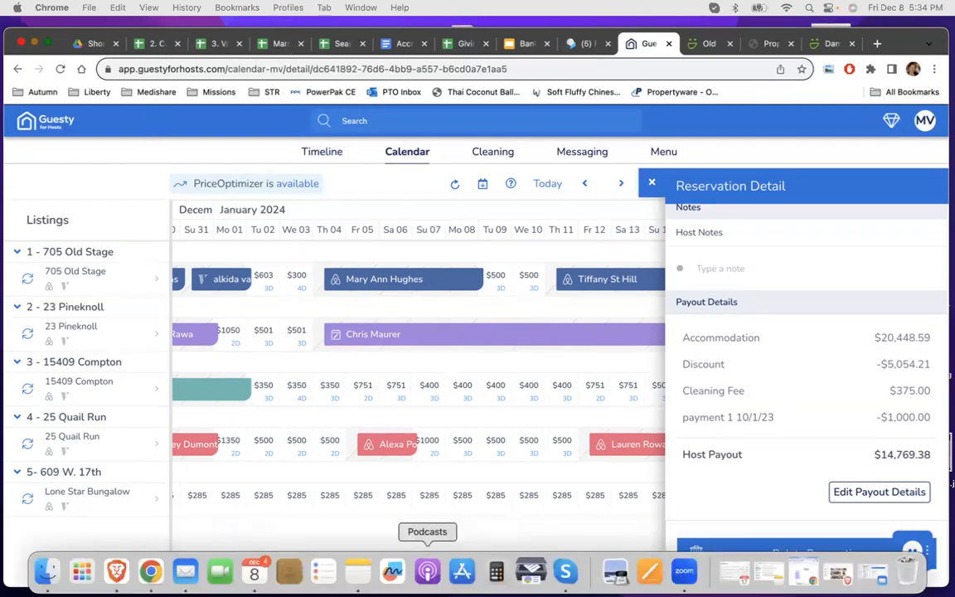